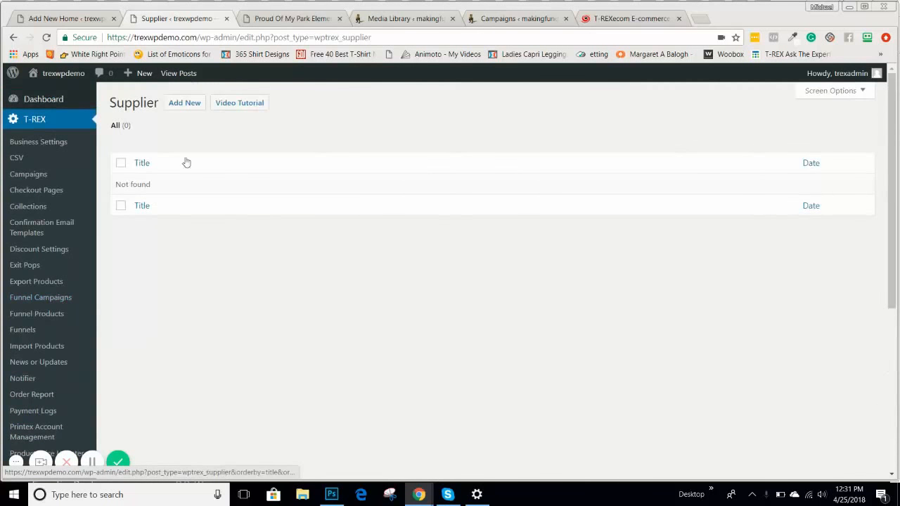
Start a new supplier from the T-REX Supplier list with Add New.
left_click(189, 106)
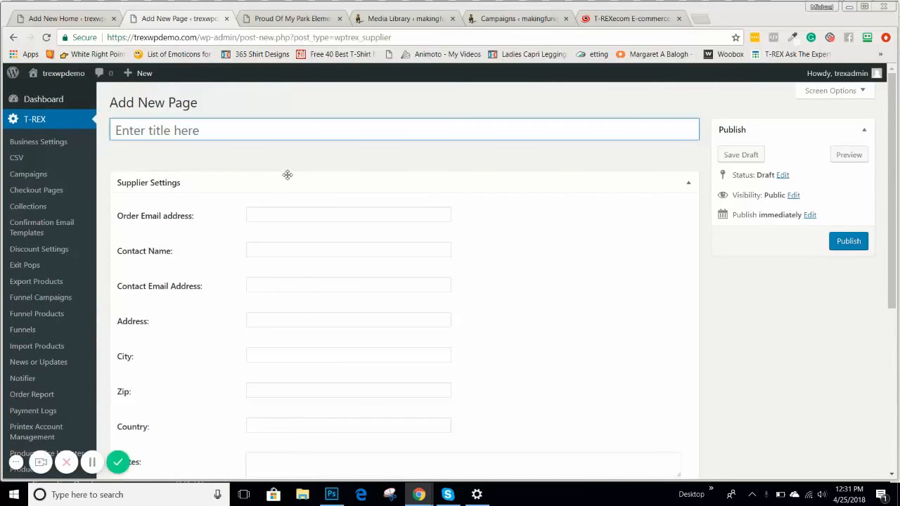
Enter the supplier's order e-mail address in the Order Email address field.
left_click(273, 214)
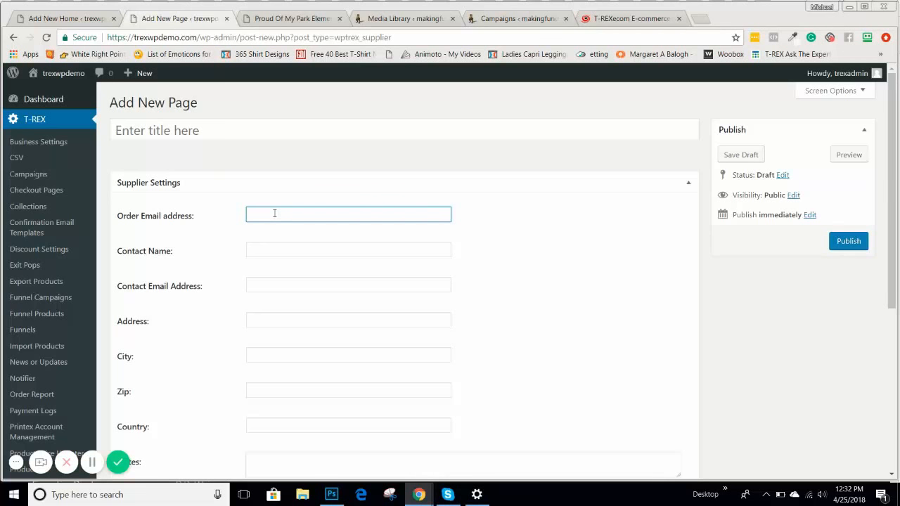
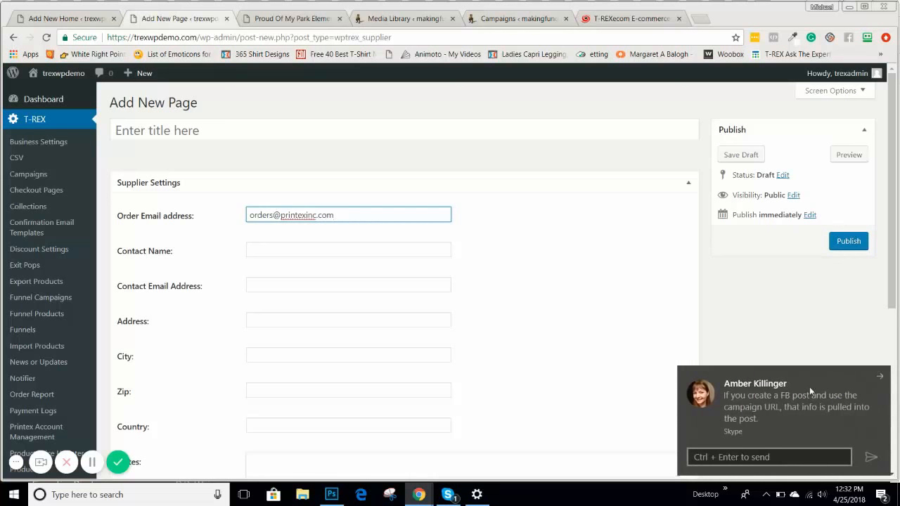
left_click(880, 377)
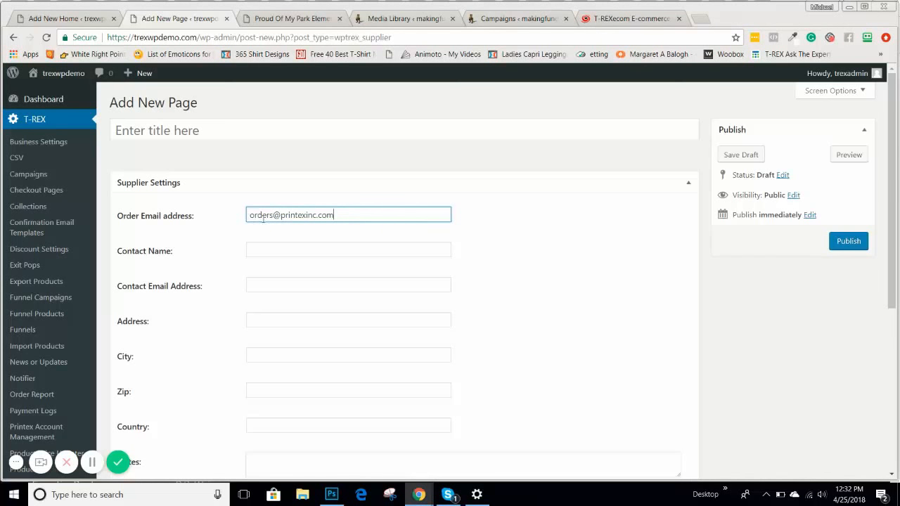
left_click(503, 236)
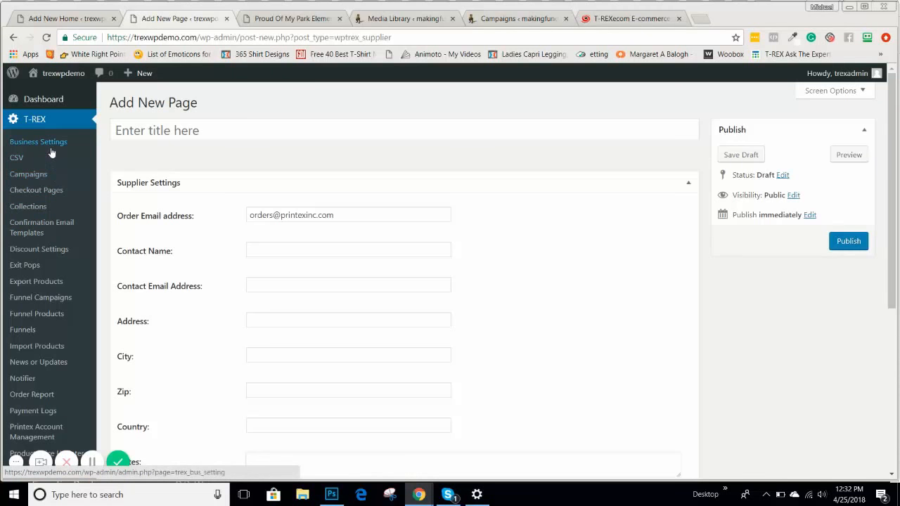
Enter the contact's full name in Contact Name, correcting a mistyped letter.
left_click(266, 254)
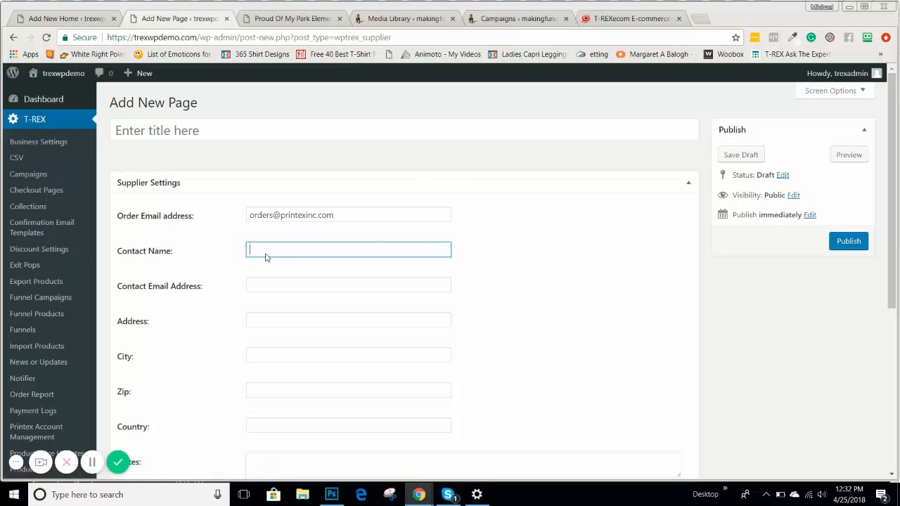
Copy the order e-mail address into the Contact Email Address field.
left_click_drag(342, 217, 202, 227)
key("ctrl+c")
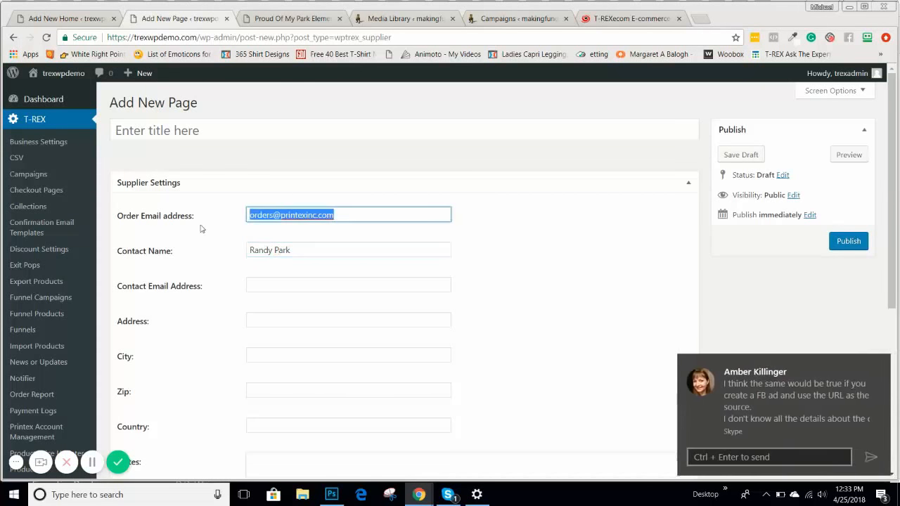
left_click(879, 365)
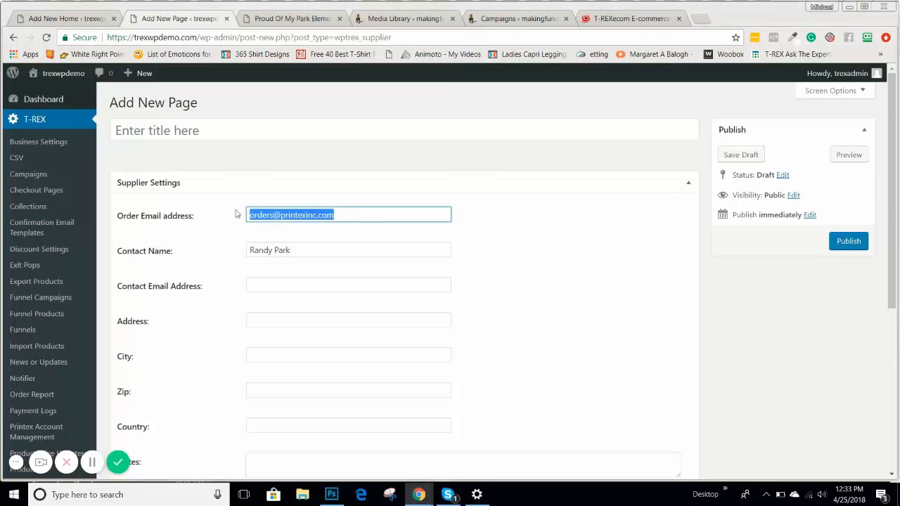
left_click(259, 286)
key("ctrl+v")
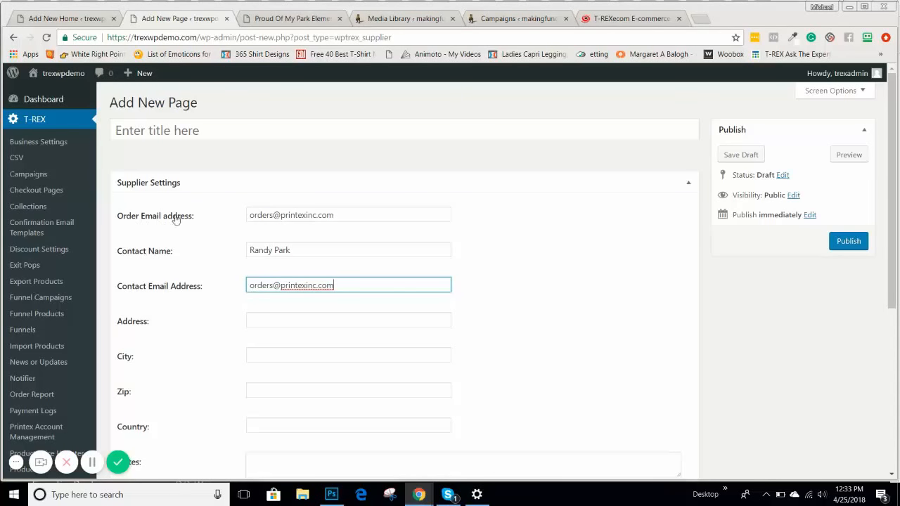
left_click_drag(116, 218, 198, 222)
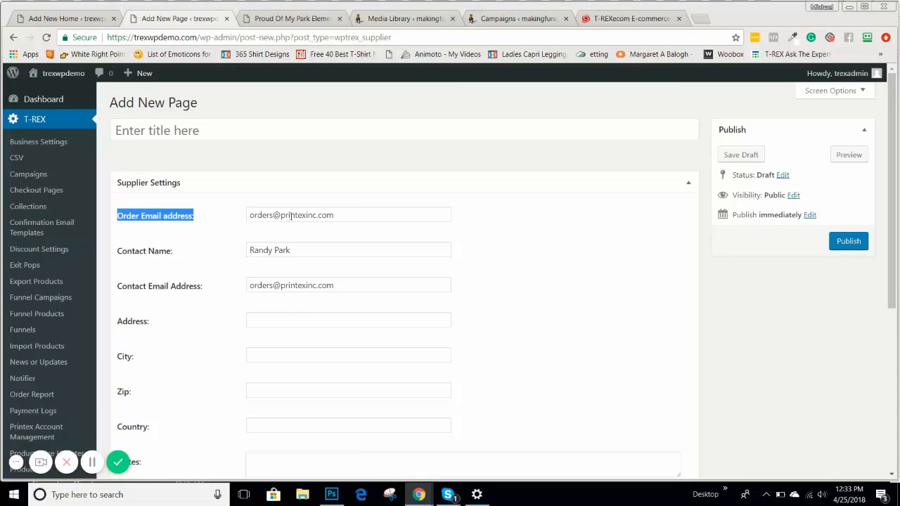
left_click(214, 222)
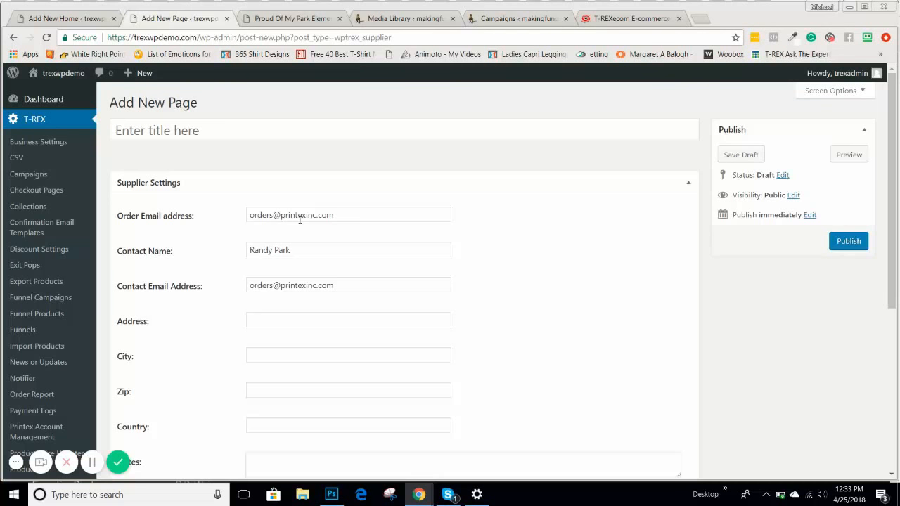
left_click_drag(358, 218, 241, 225)
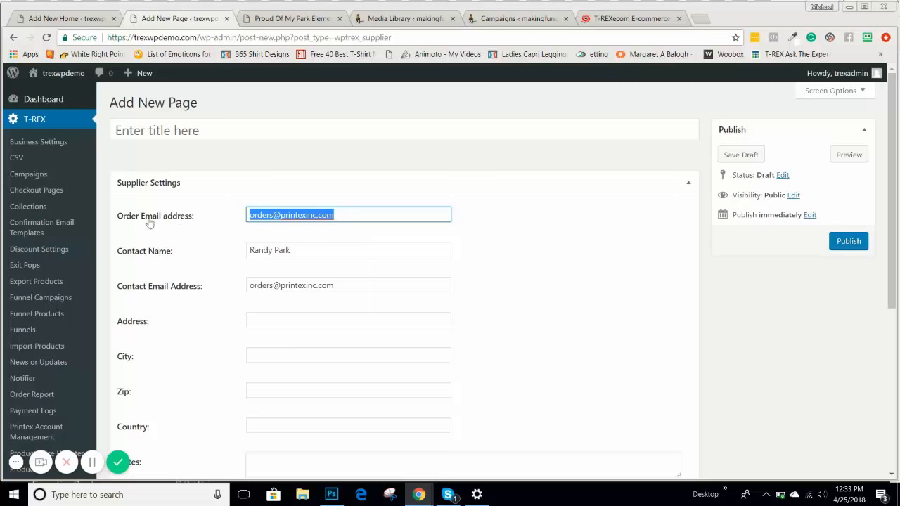
scroll(239, 260, "down", 2)
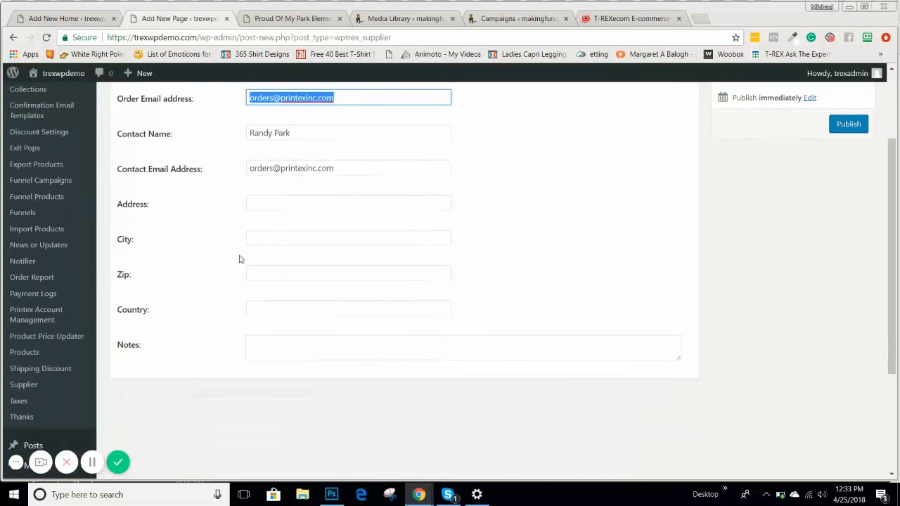
left_click(283, 204)
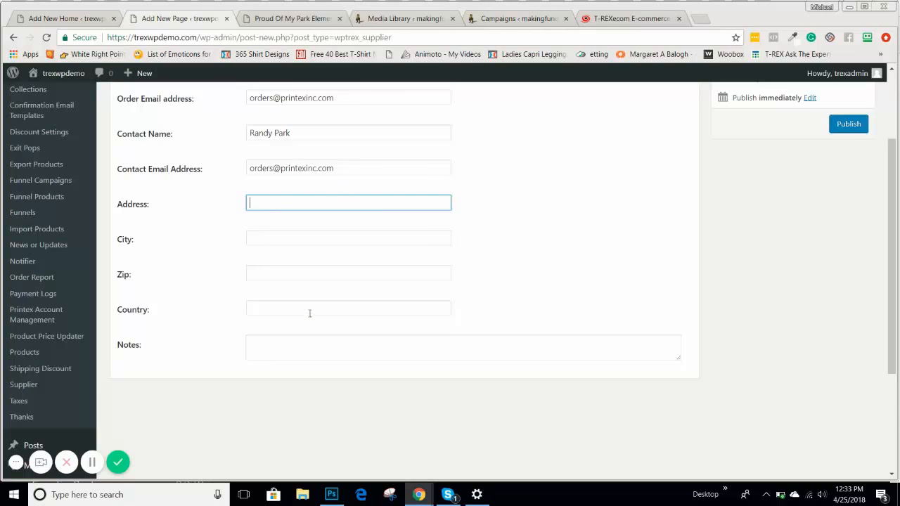
scroll(310, 314, "up", 2)
scroll(309, 313, "down", 2)
scroll(649, 297, "up", 2)
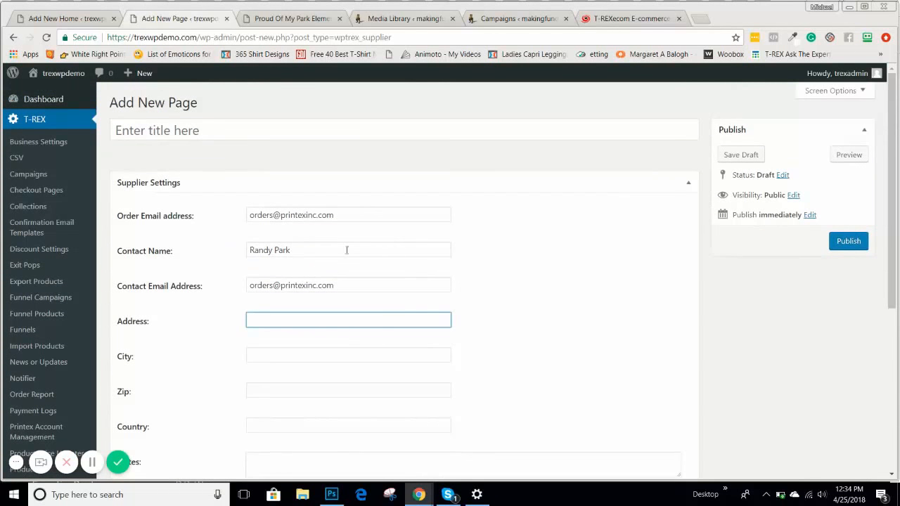
left_click(156, 128)
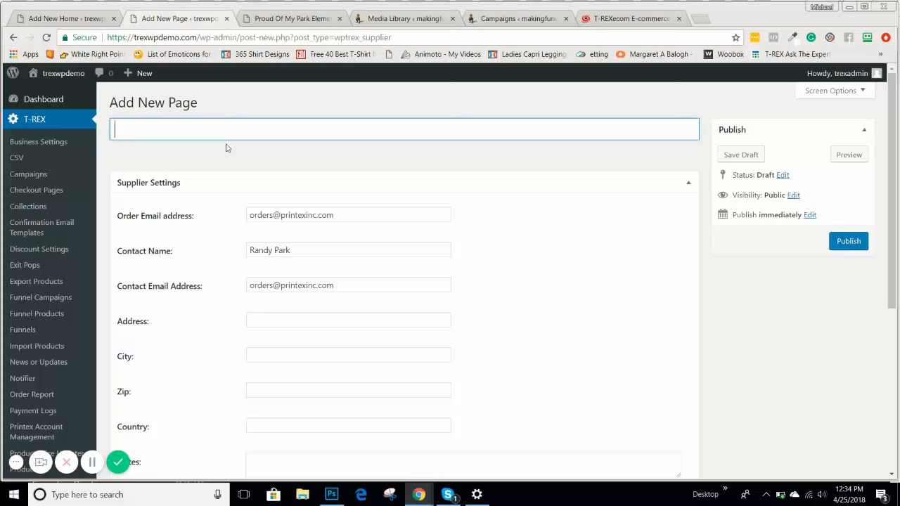
Enter 'PrintTech' as the supplier title and publish the post.
type("PrintTech")
left_click(841, 243)
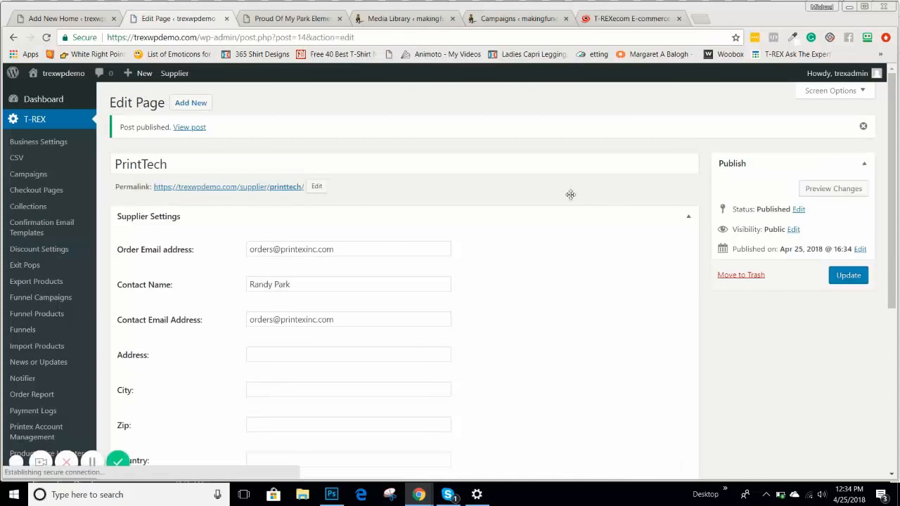
scroll(24, 204, "down", 3)
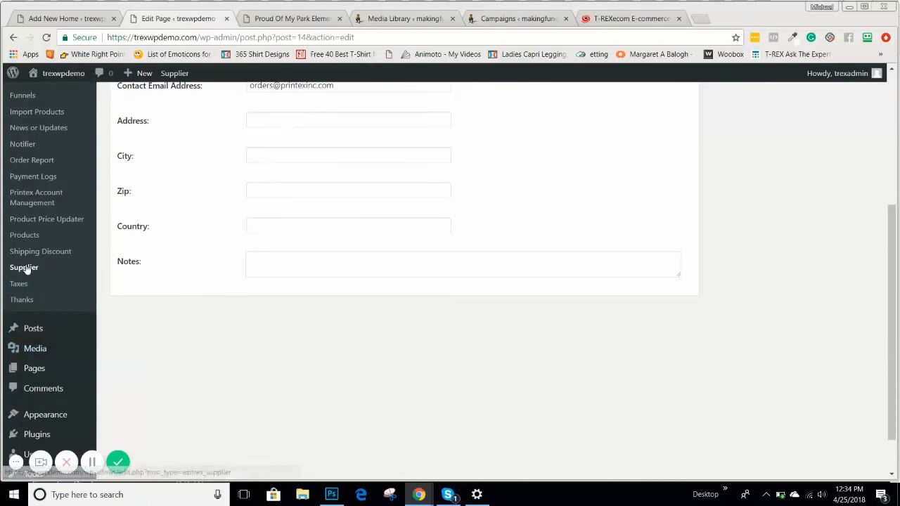
Go back to the T-REX Supplier list showing the published PrintTech entry.
left_click(25, 268)
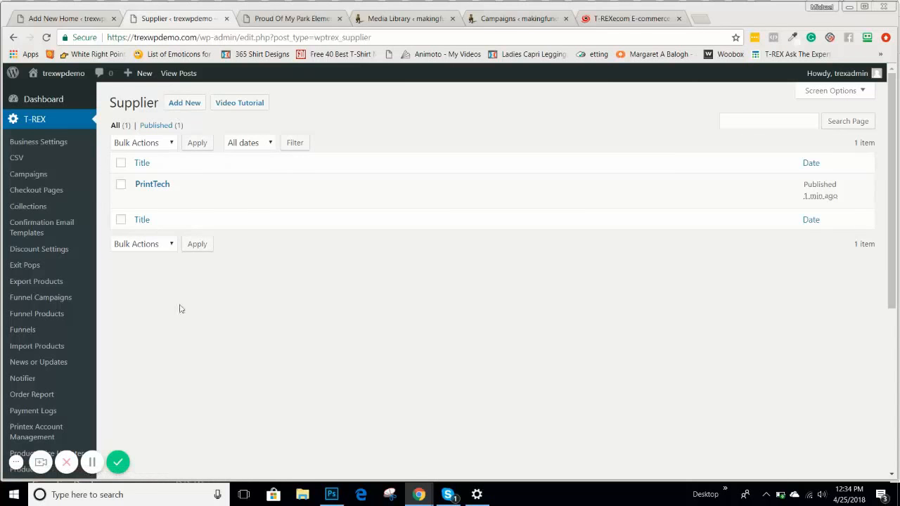
left_click(41, 145)
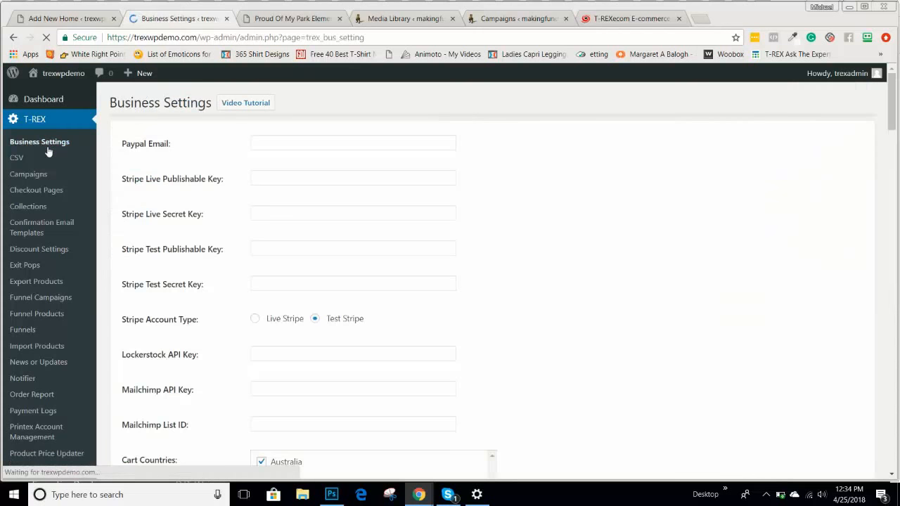
scroll(648, 253, "down", 1)
scroll(648, 258, "down", 2)
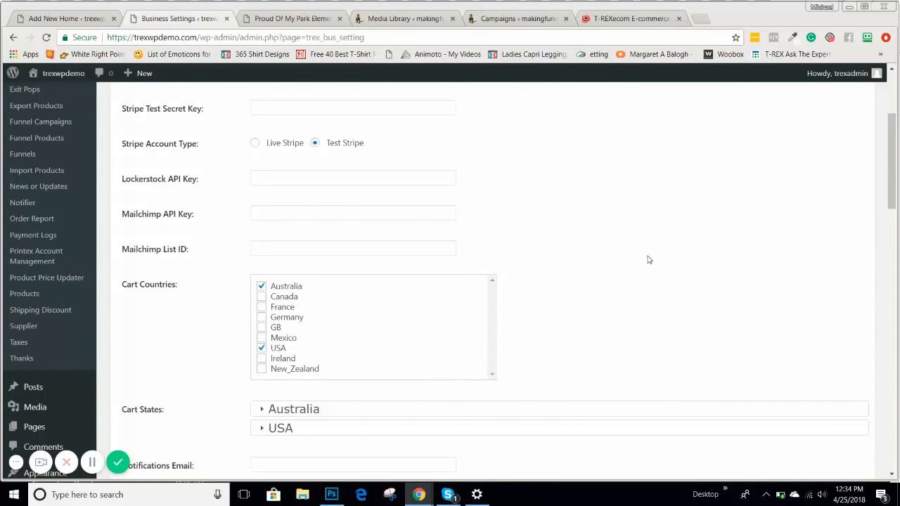
scroll(649, 260, "down", 5)
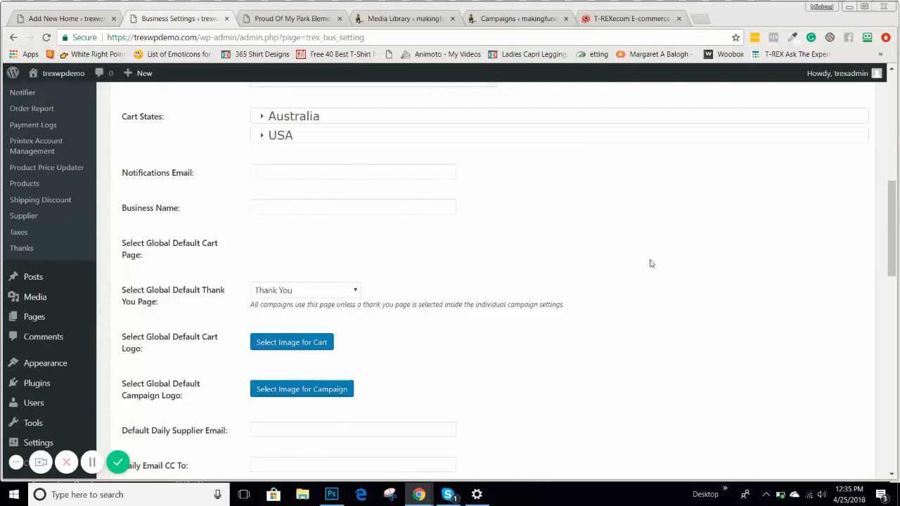
scroll(649, 264, "down", 2)
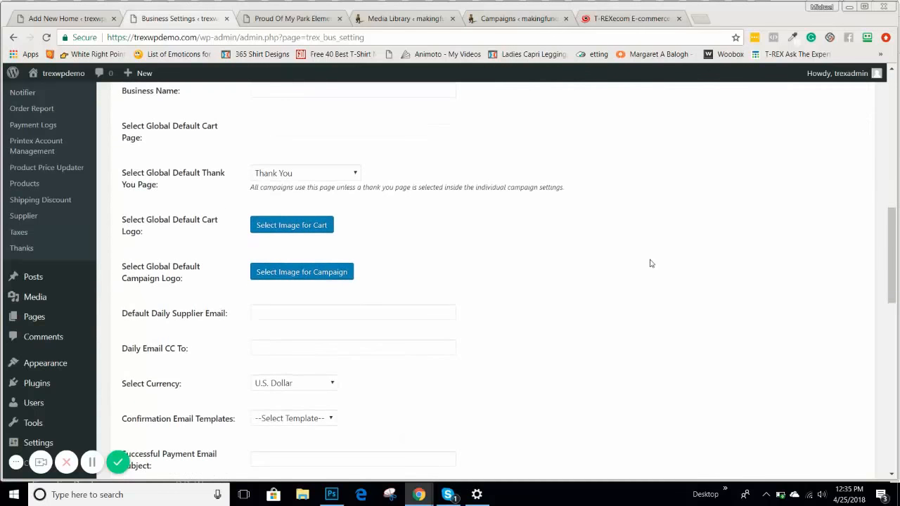
scroll(650, 263, "down", 3)
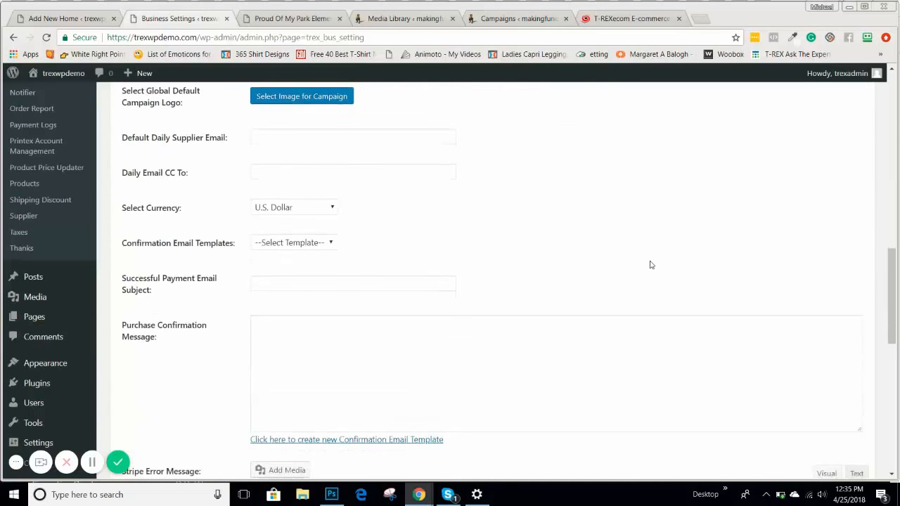
scroll(652, 269, "up", 3)
scroll(654, 268, "up", 6)
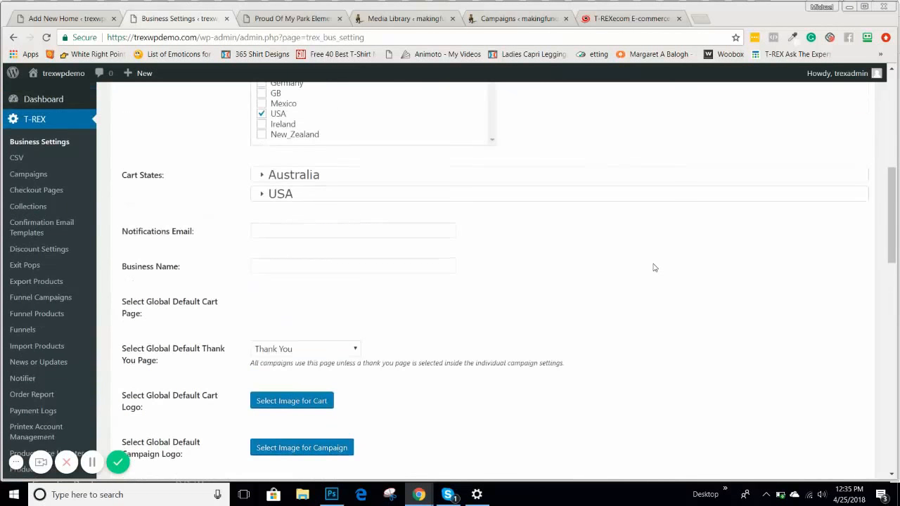
scroll(658, 267, "down", 10)
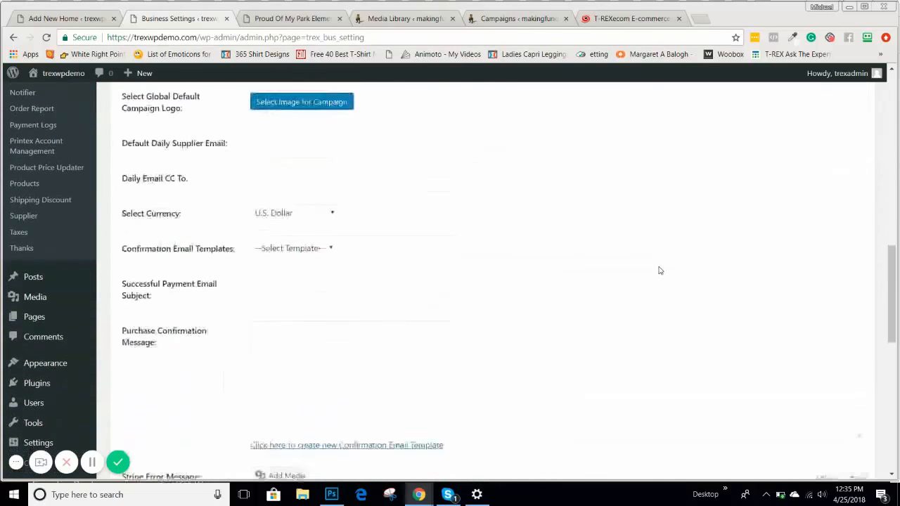
scroll(659, 271, "down", 8)
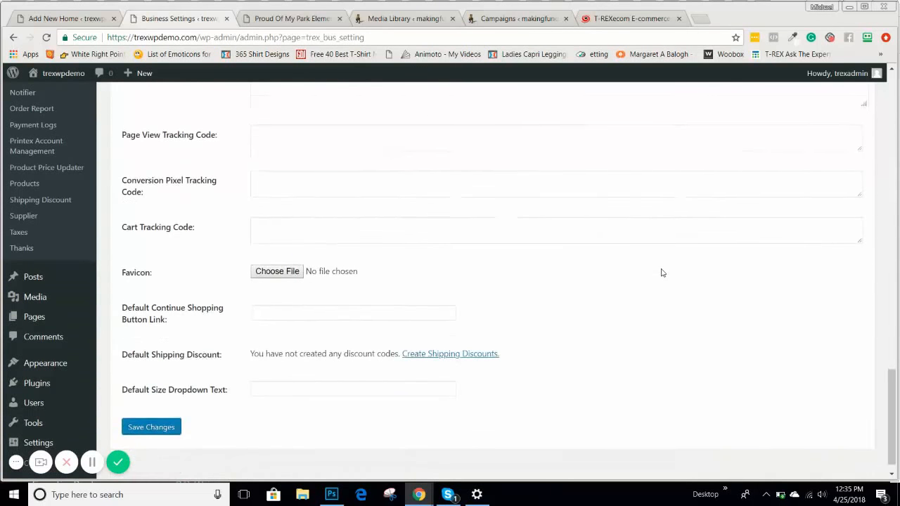
scroll(661, 273, "down", 1)
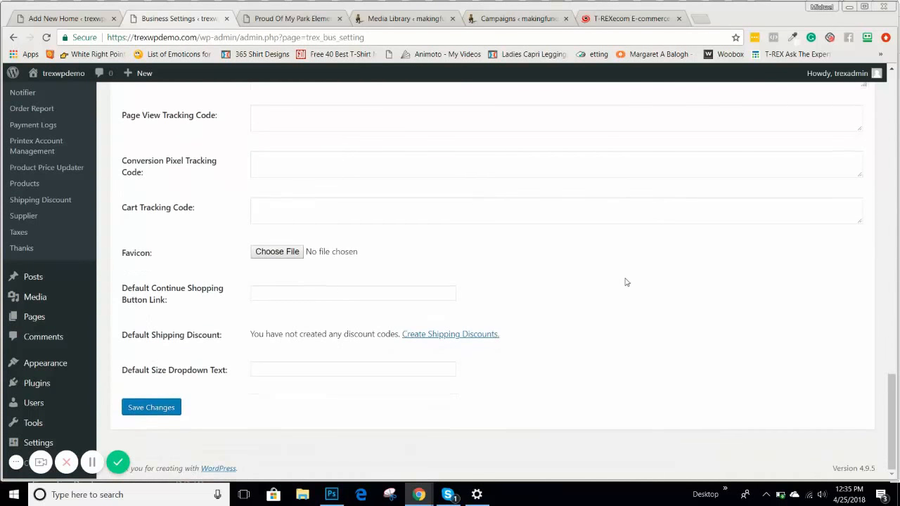
scroll(626, 281, "up", 4)
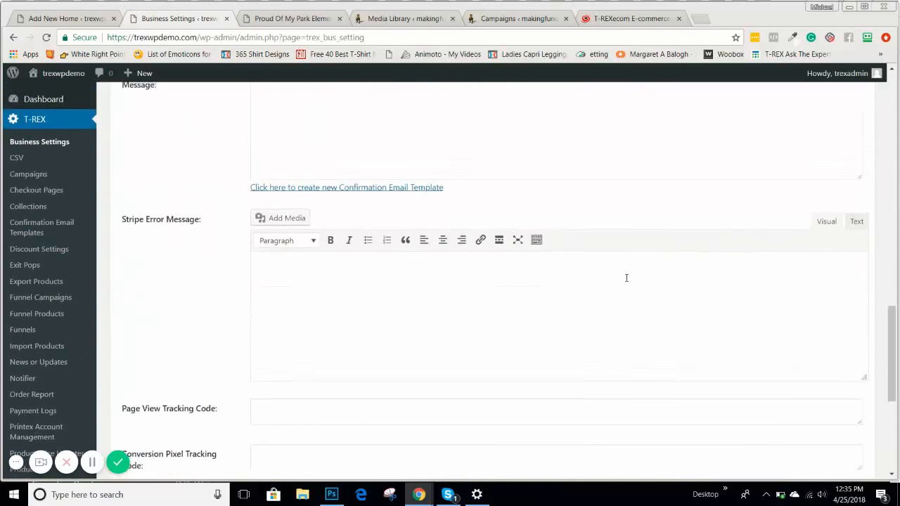
scroll(627, 278, "up", 3)
scroll(628, 279, "up", 1)
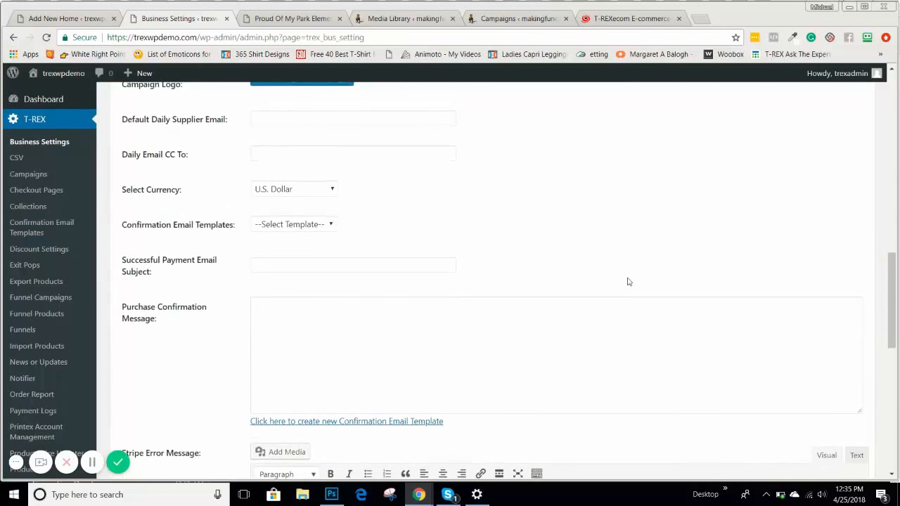
Enter the supplier's orders address as Default Daily Supplier Email and save Business Settings.
left_click(268, 122)
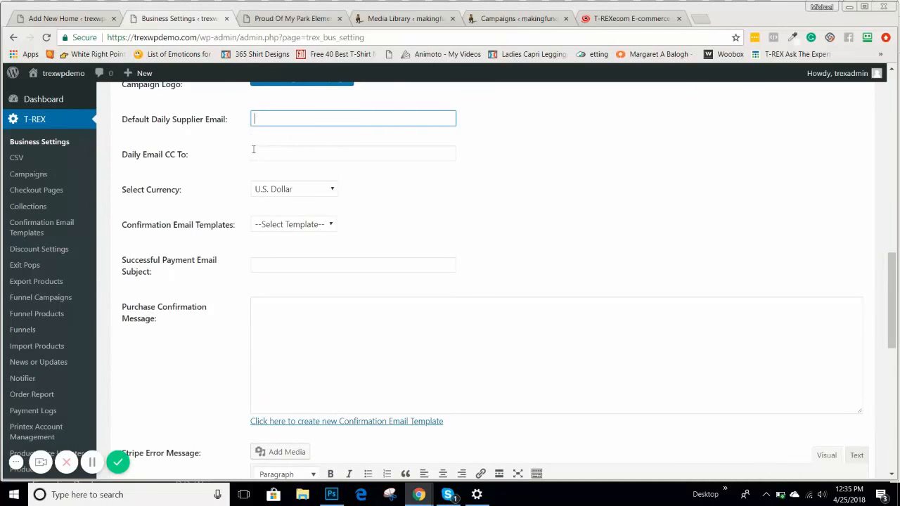
scroll(273, 204, "up", 1)
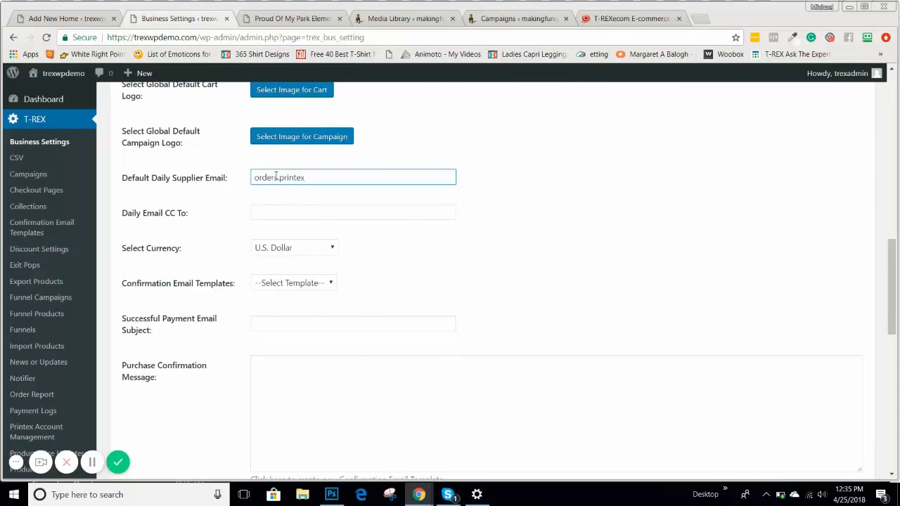
type("c.com")
left_click(285, 211)
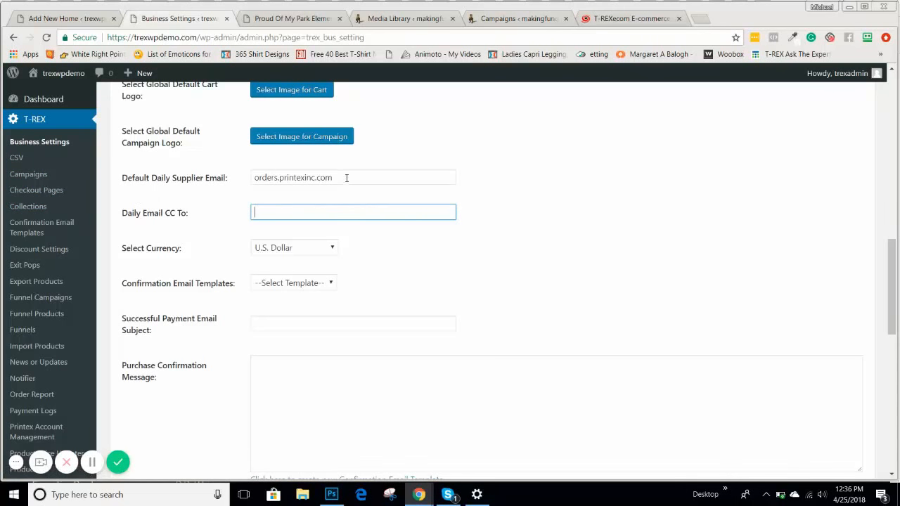
left_click_drag(343, 177, 220, 176)
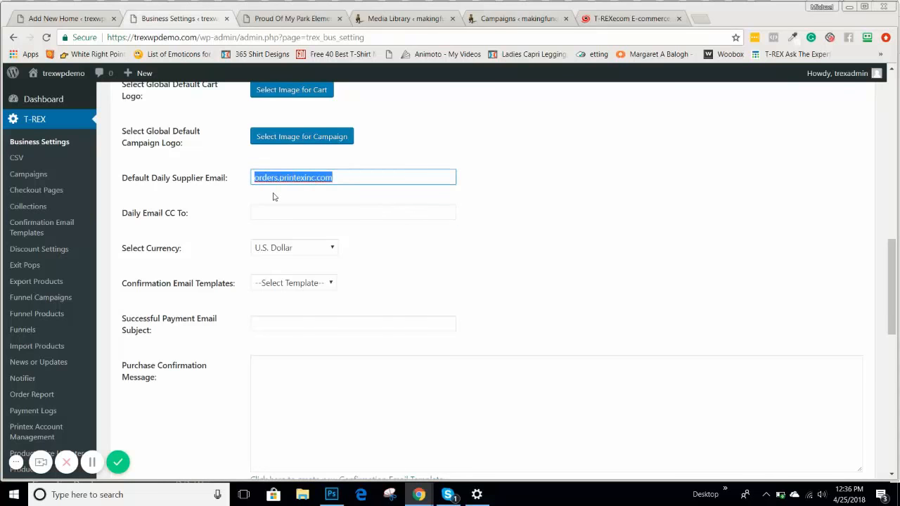
left_click(504, 206)
scroll(504, 211, "down", 10)
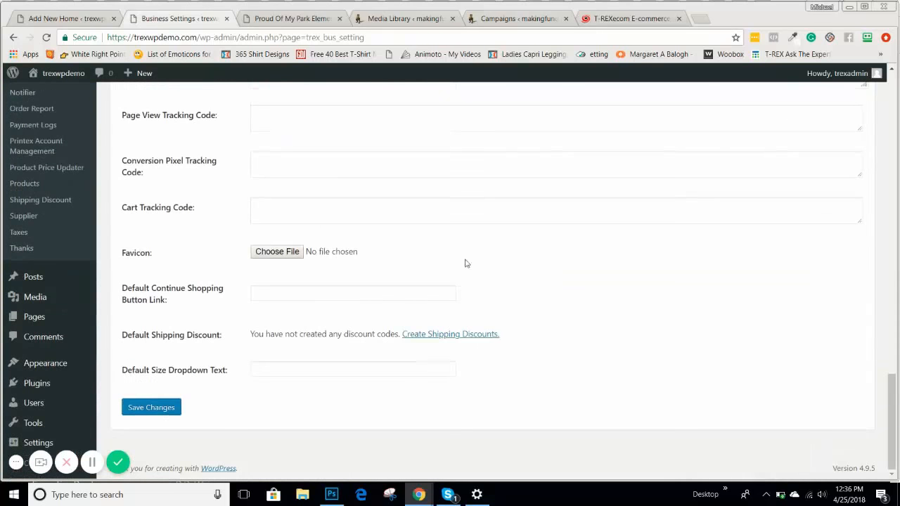
left_click(161, 412)
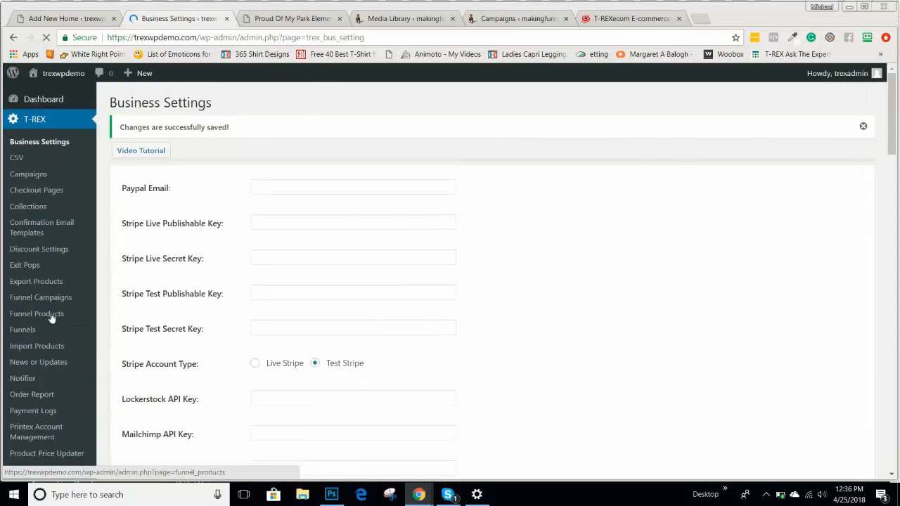
Open product ID 1, the black Mom Life White Tee, from T-REX Products for editing.
scroll(33, 265, "down", 3)
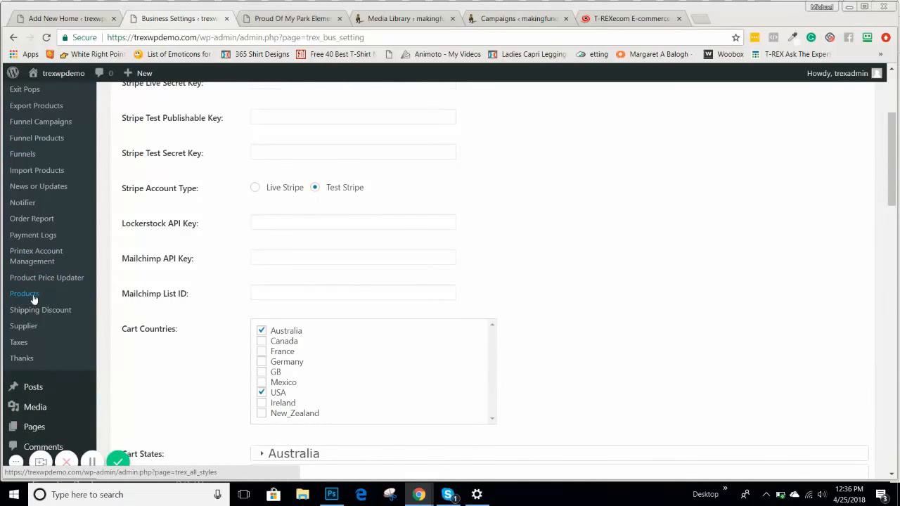
left_click(34, 294)
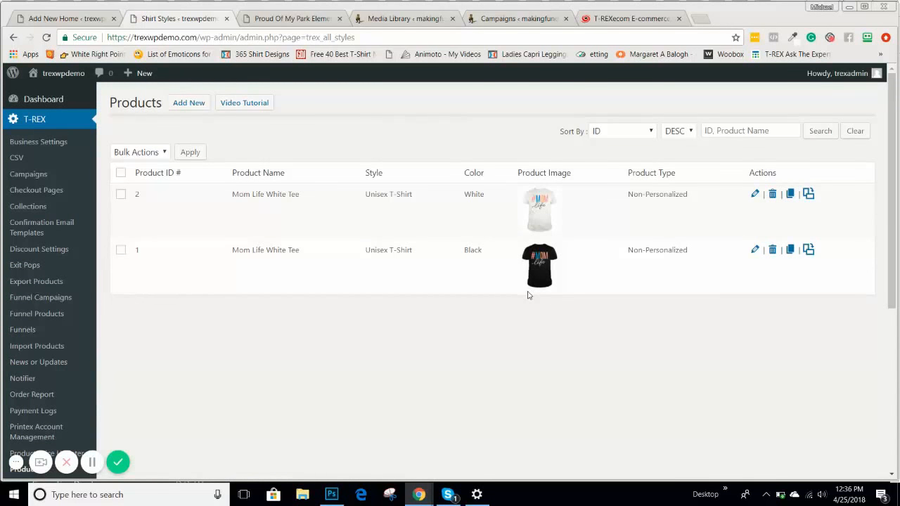
left_click(755, 251)
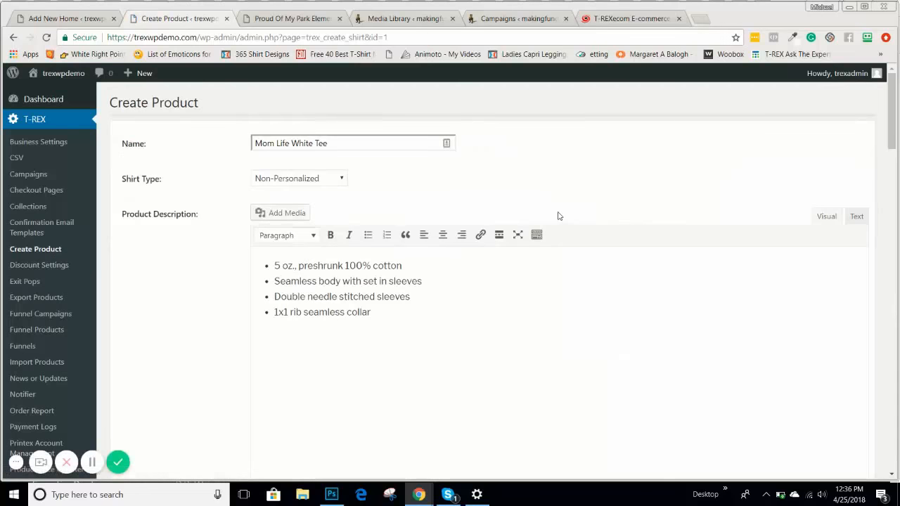
scroll(558, 215, "down", 4)
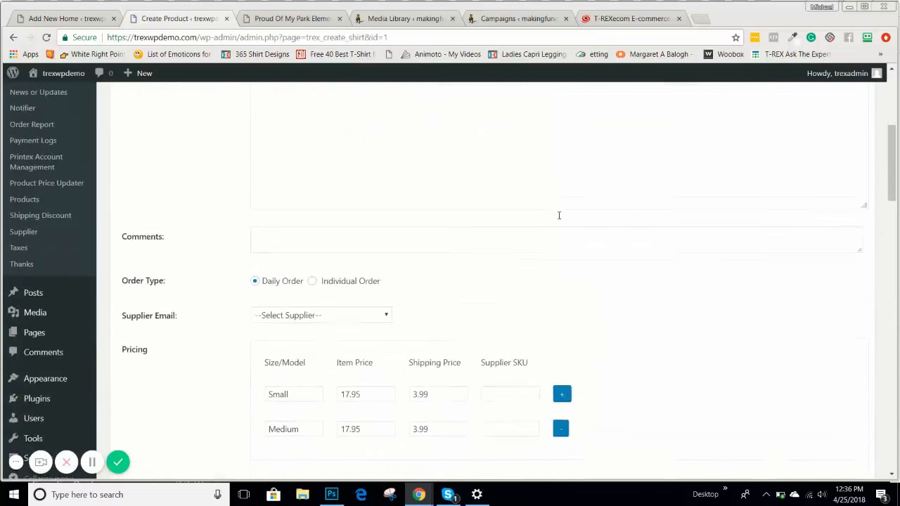
scroll(558, 219, "down", 2)
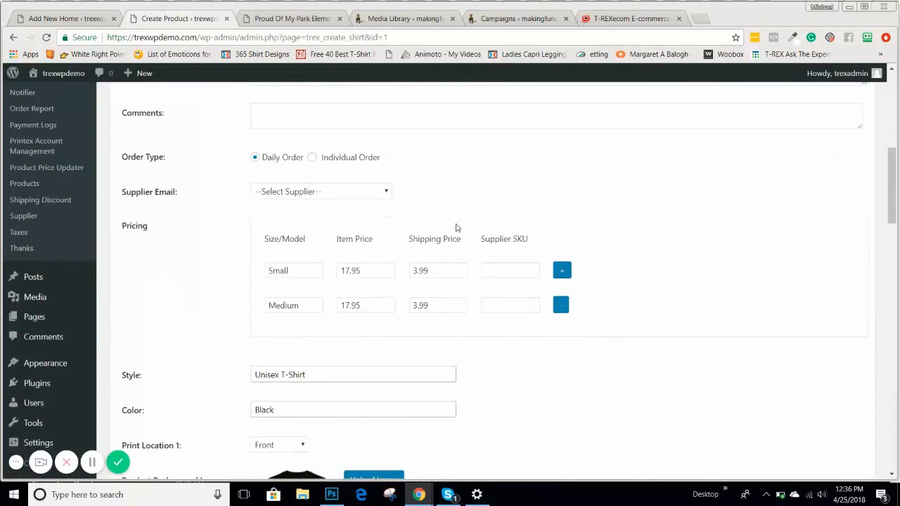
Select PrintTech in the product's Supplier Email dropdown.
left_click(296, 196)
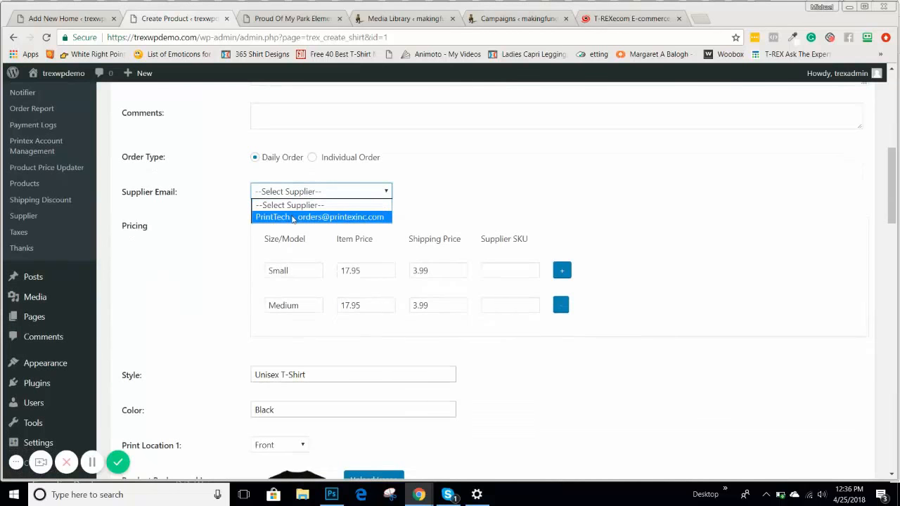
left_click(293, 216)
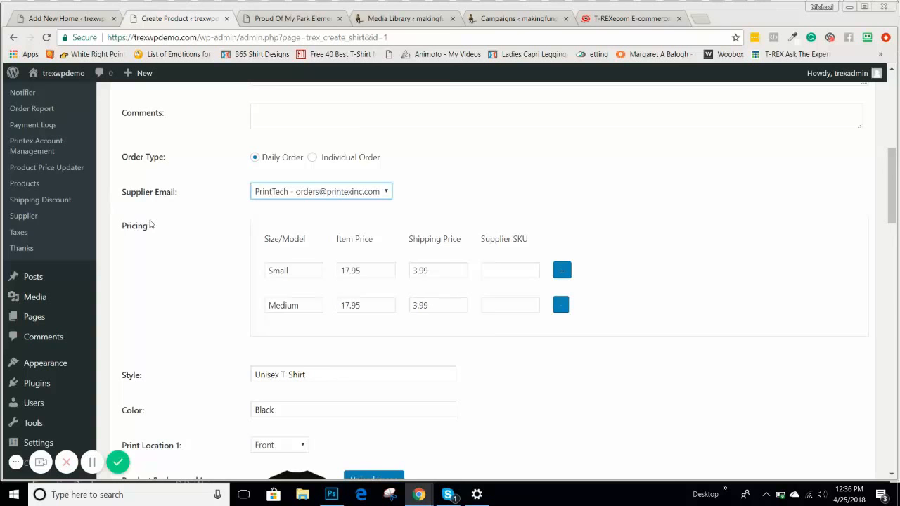
scroll(150, 230, "up", 1)
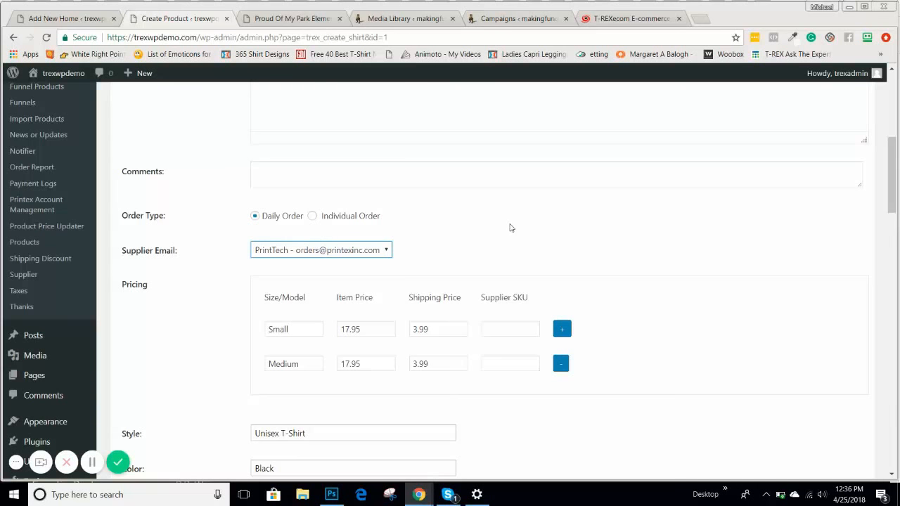
scroll(511, 228, "down", 15)
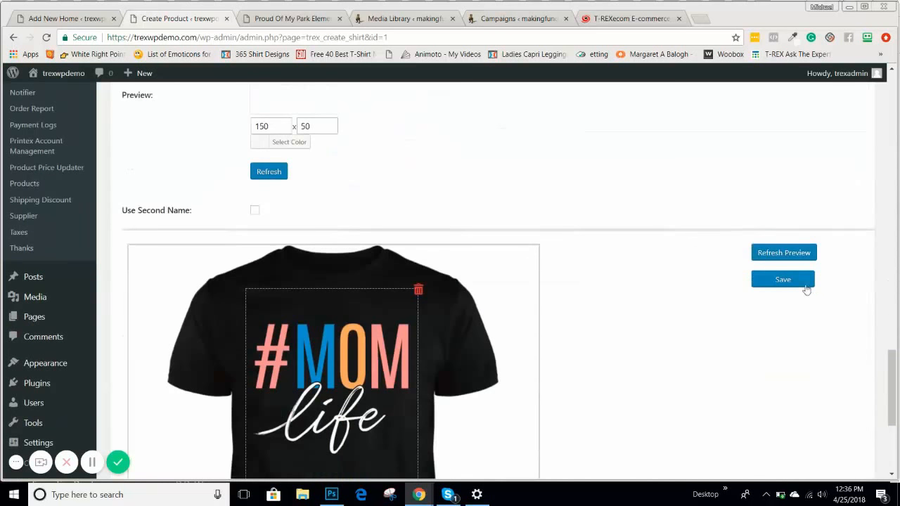
Save the product, then review its Small/Medium 17.95 prices and 3.99 shipping.
left_click(805, 284)
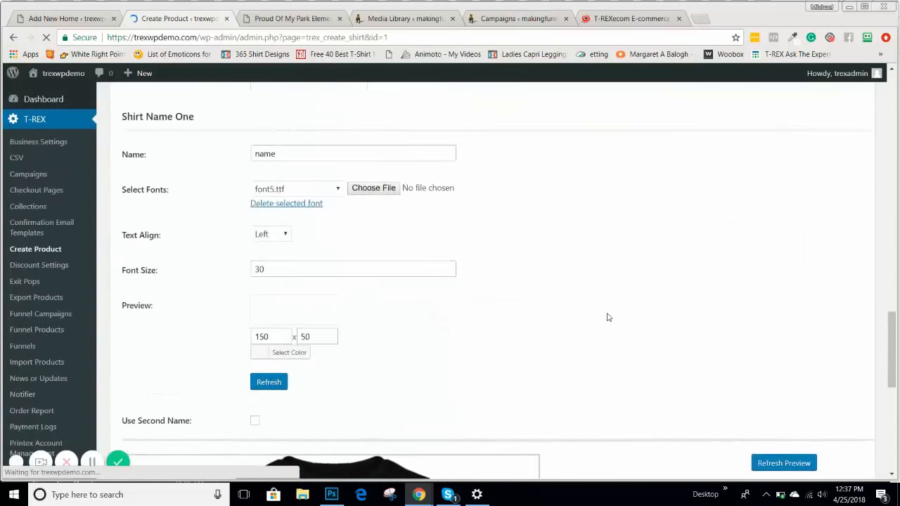
scroll(606, 317, "up", 8)
scroll(608, 318, "up", 2)
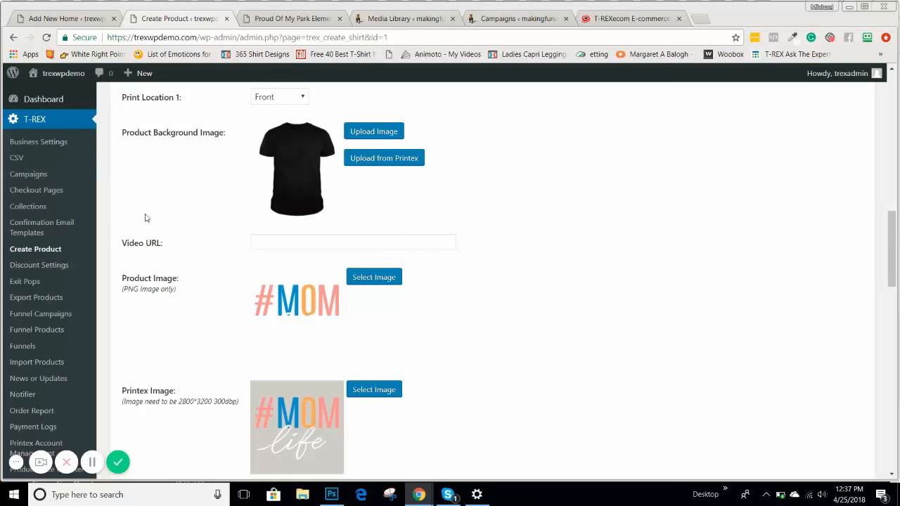
scroll(147, 199, "up", 2)
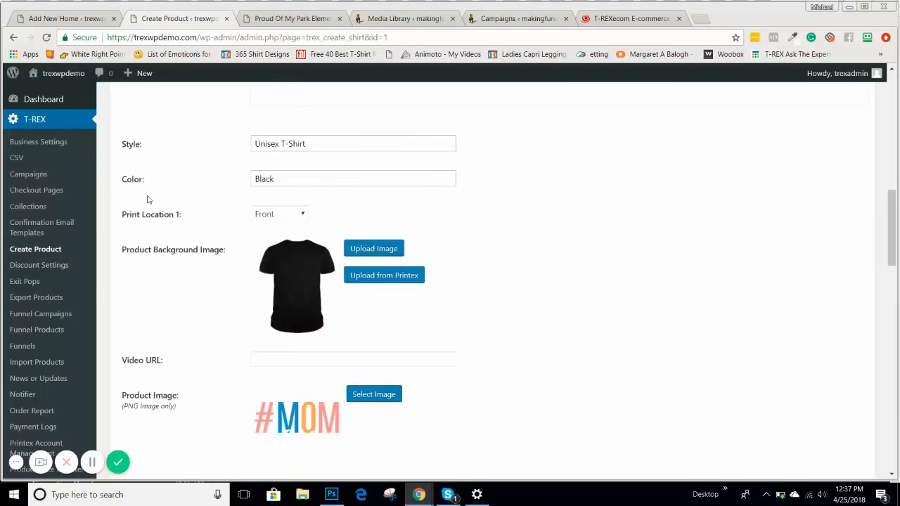
scroll(147, 199, "up", 2)
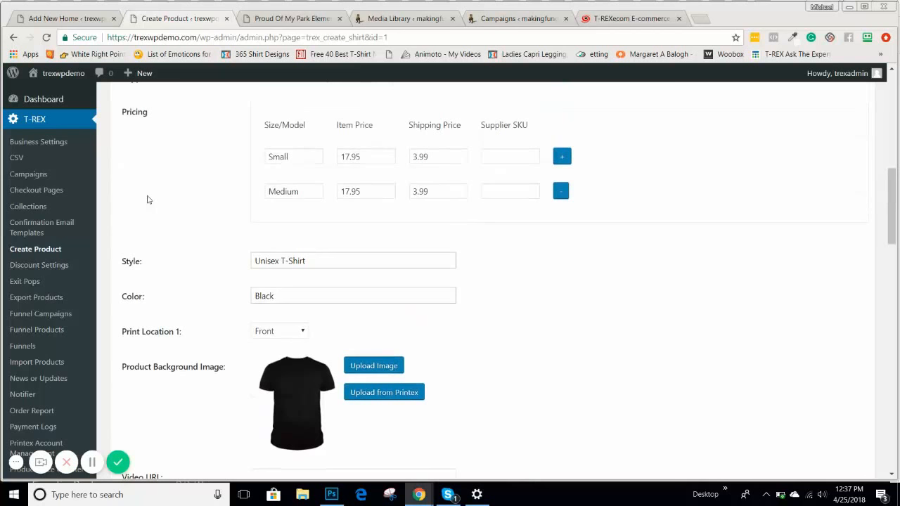
scroll(148, 200, "down", 5)
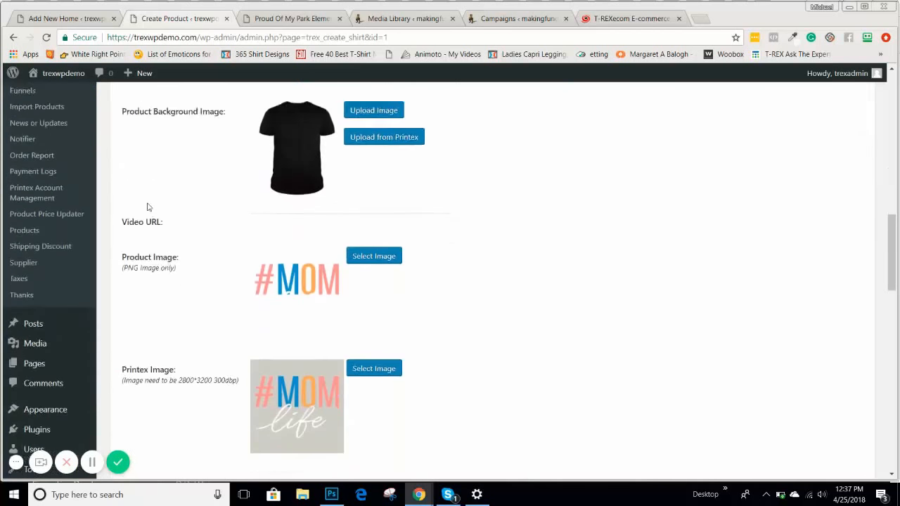
scroll(182, 199, "up", 2)
scroll(181, 199, "up", 2)
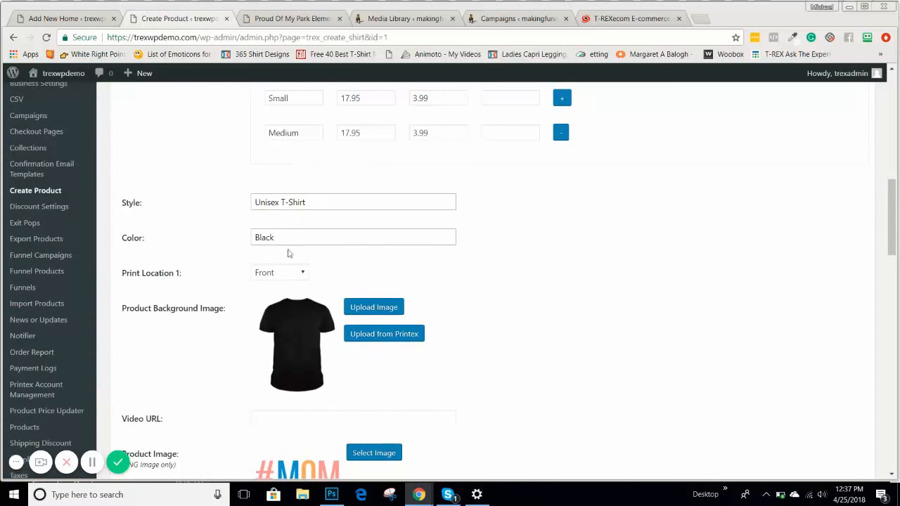